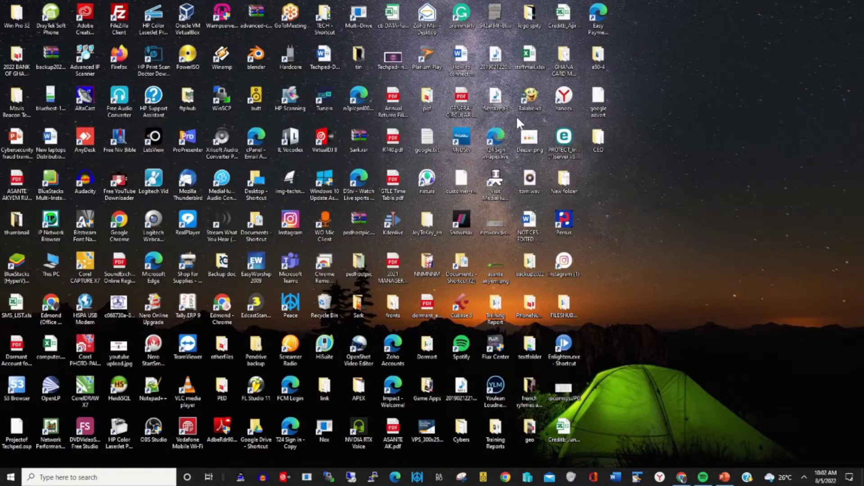
# Delete the asante akyem.png image file from the desktop
pyautogui.click(491, 272)
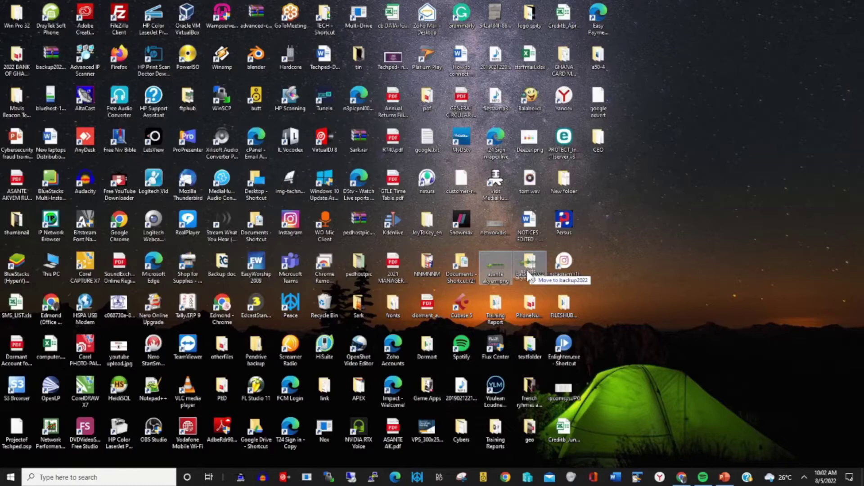
pyautogui.press('Delete')
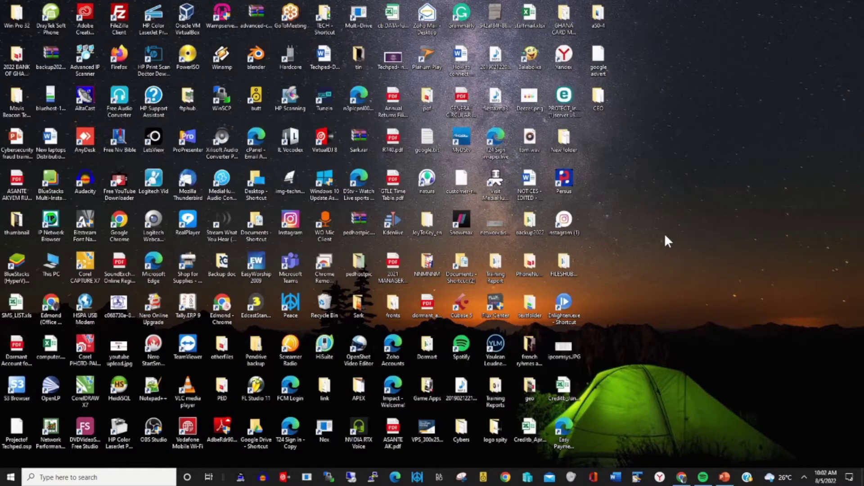
# Open a Chrome window, reposition it, and load account.microsoft.com
pyautogui.click(505, 477)
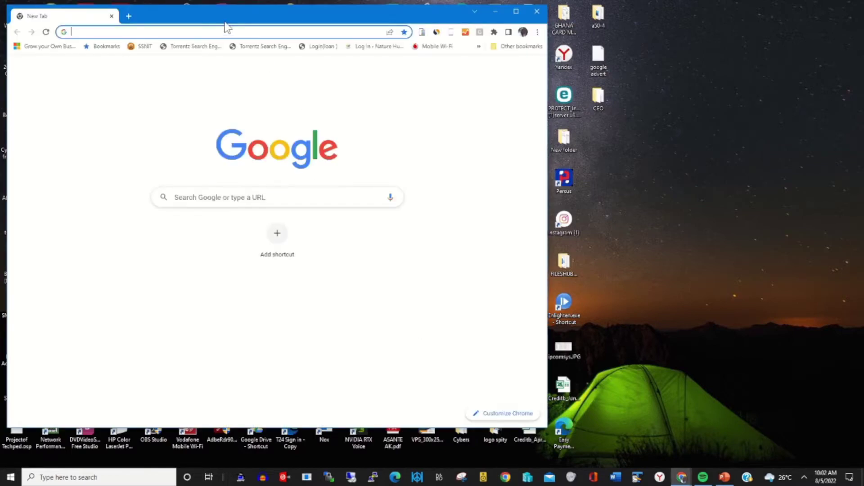
pyautogui.moveTo(226, 21)
pyautogui.mouseDown()
pyautogui.moveTo(384, 84)
pyautogui.moveTo(396, 46)
pyautogui.mouseUp()
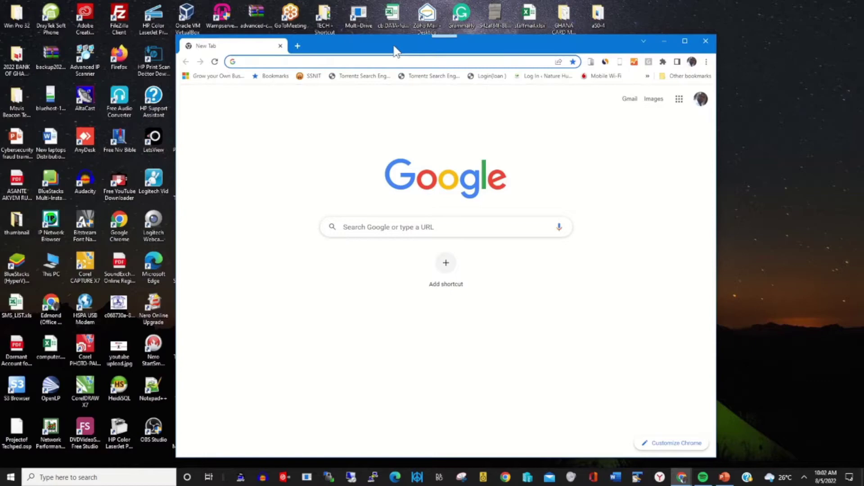
pyautogui.click(348, 61)
pyautogui.write('acc')
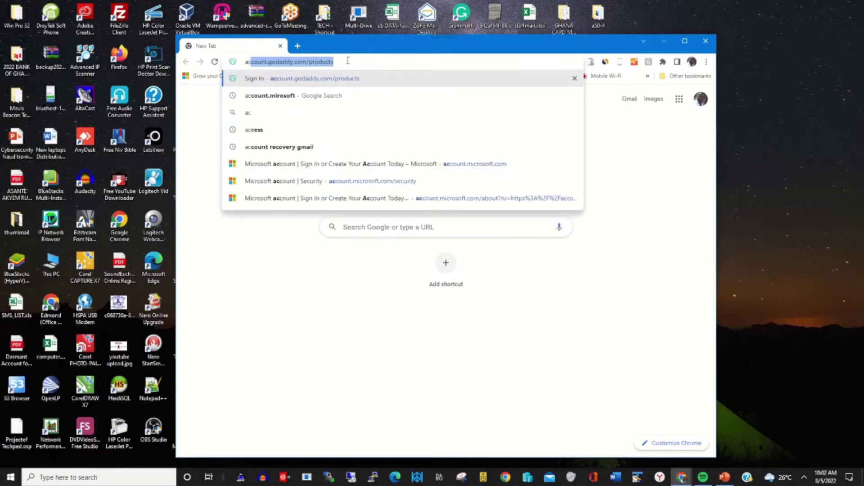
pyautogui.write('ount')
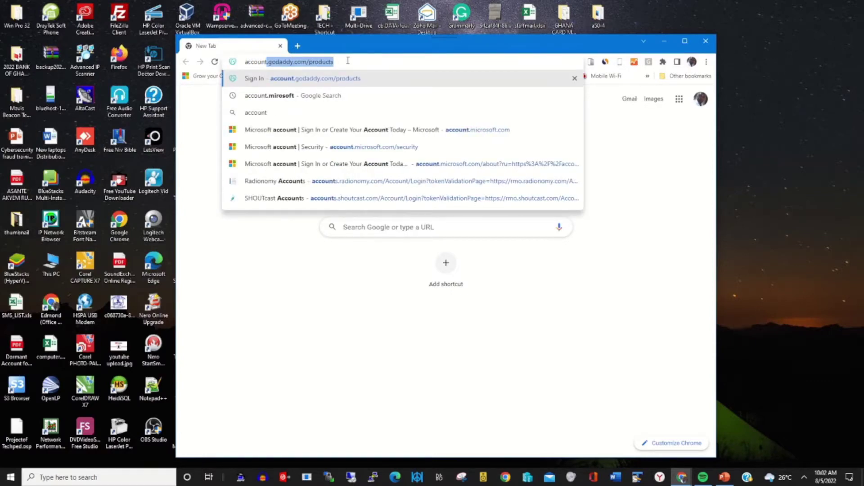
pyautogui.write('.m')
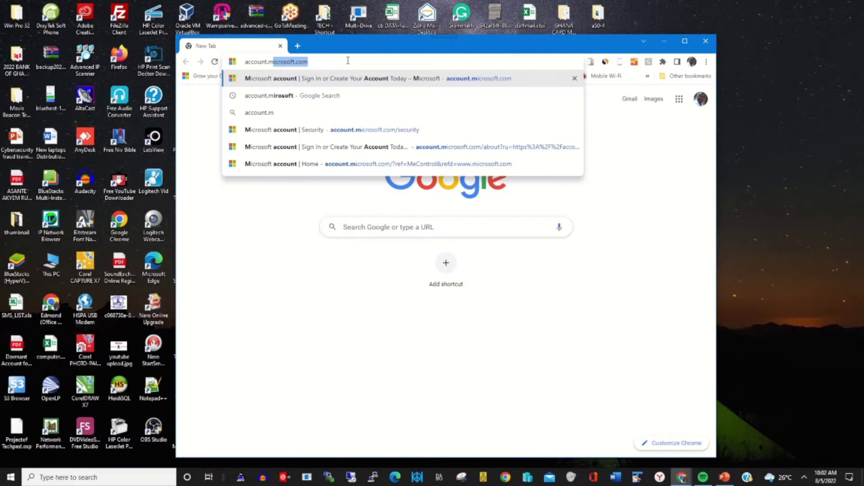
pyautogui.press('End')
pyautogui.press('Return')
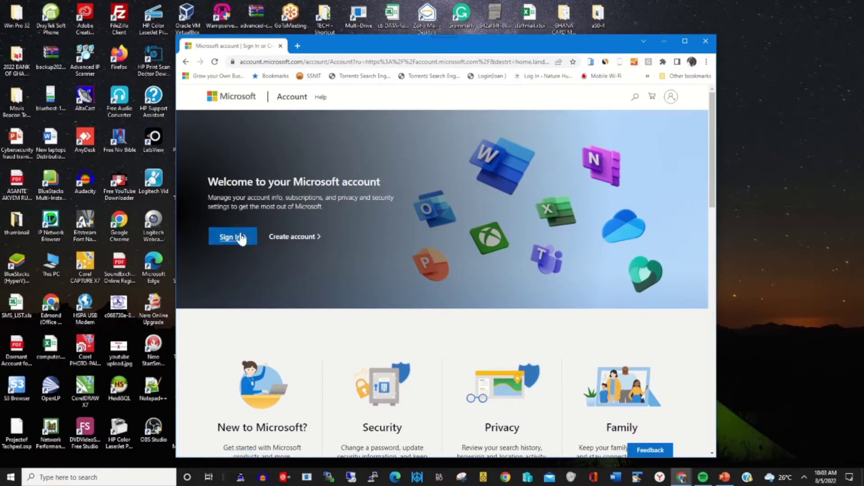
# Start signing in to the Microsoft account from the welcome page
pyautogui.click(241, 239)
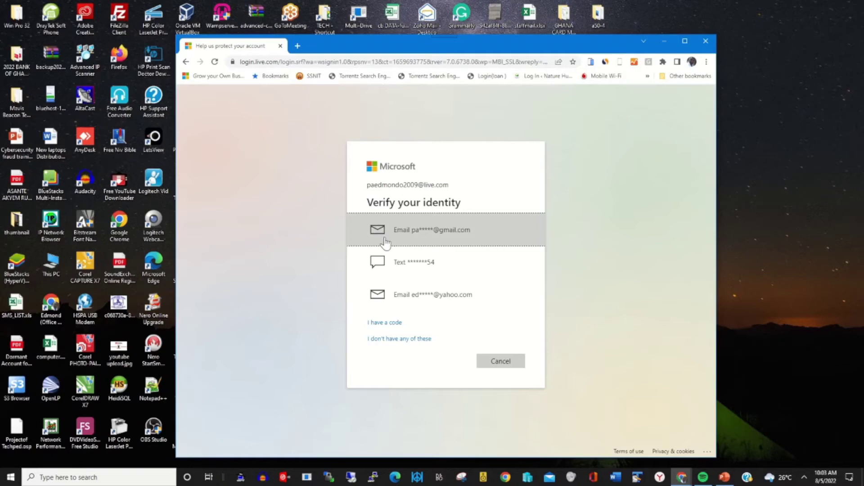
# Choose email verification with the Gmail address and send the code
pyautogui.click(416, 234)
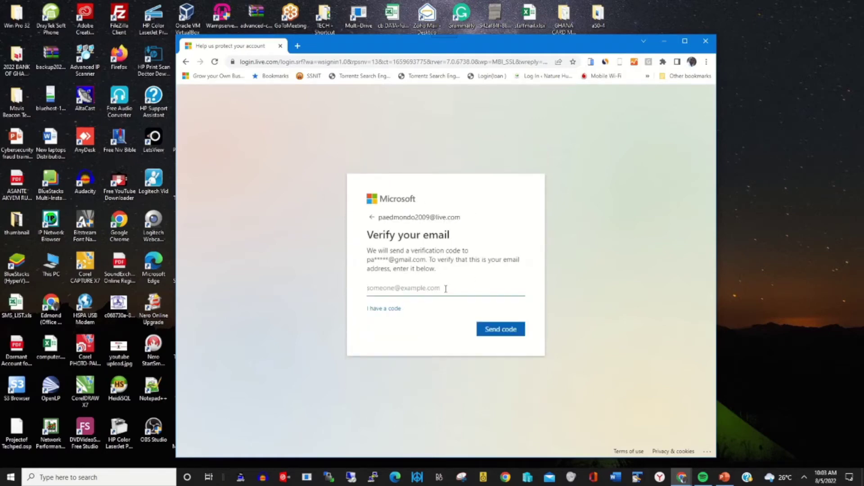
pyautogui.click(502, 334)
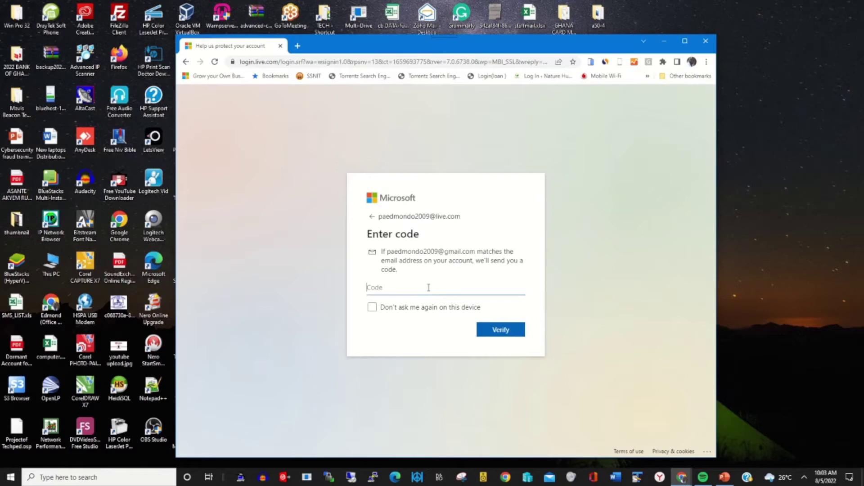
pyautogui.moveTo(386, 252); pyautogui.dragTo(459, 252)
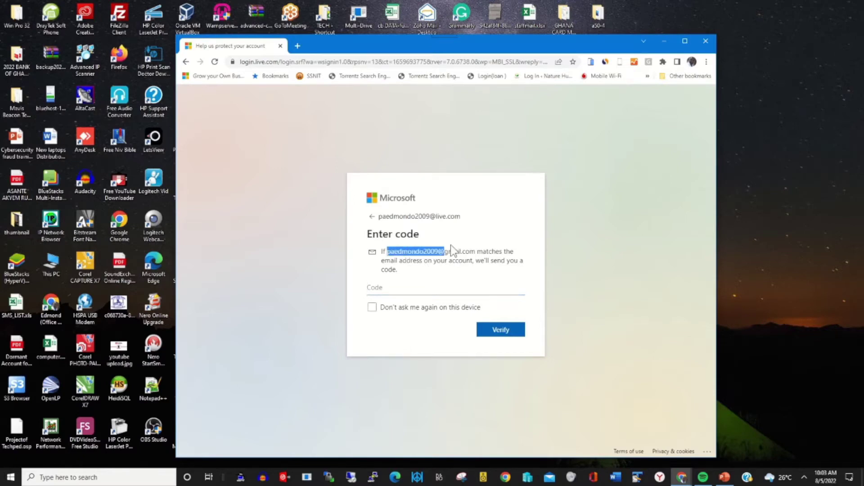
pyautogui.click(419, 286)
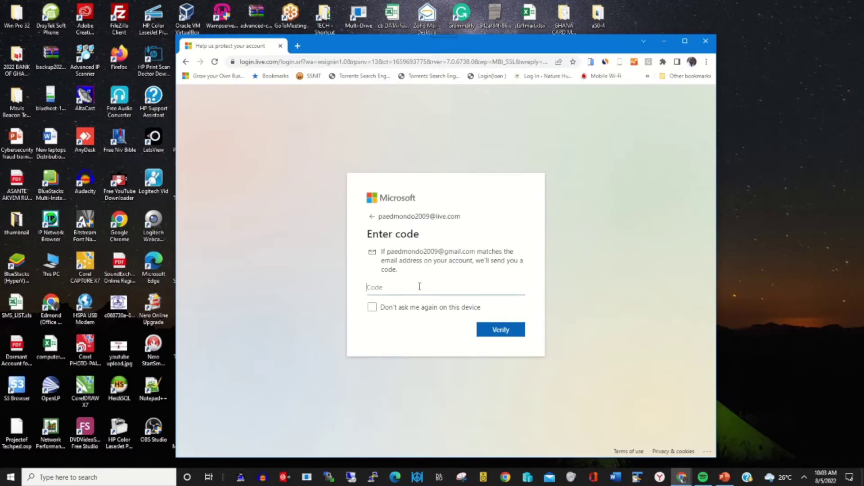
# Open Gmail in a new tab and open the Microsoft account security code email
pyautogui.click(297, 46)
pyautogui.write('g')
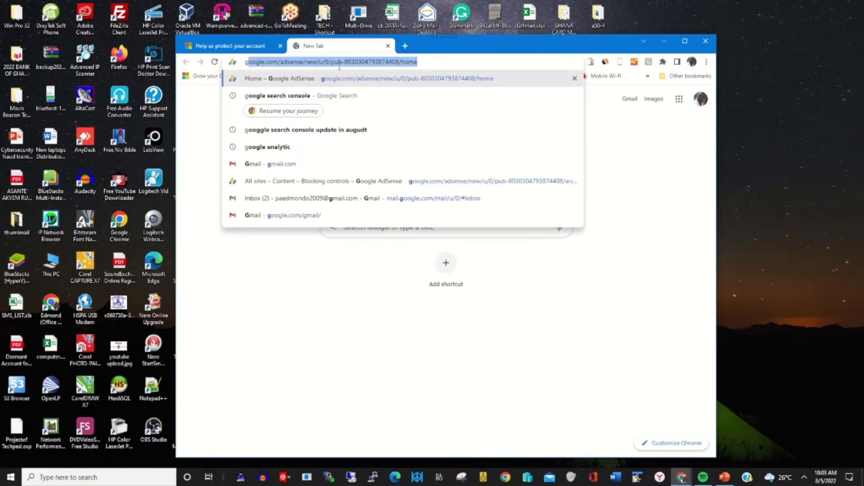
pyautogui.write('mail.com')
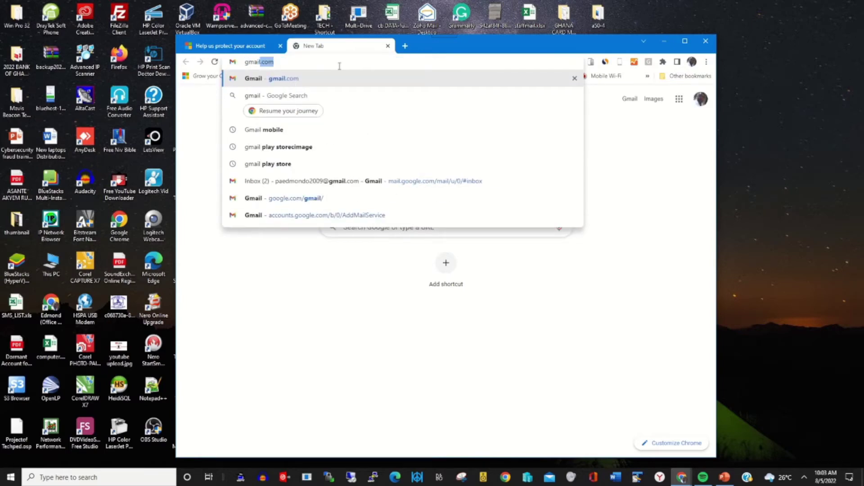
pyautogui.press('Return')
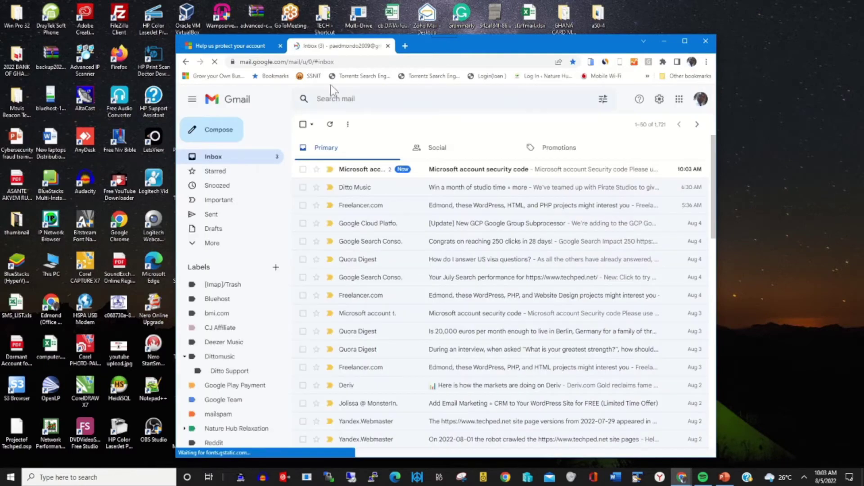
pyautogui.click(477, 175)
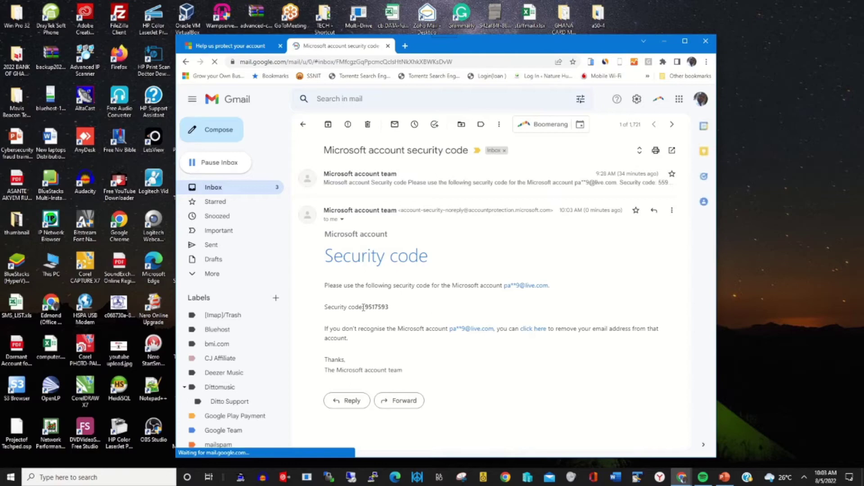
pyautogui.moveTo(366, 307); pyautogui.dragTo(389, 307)
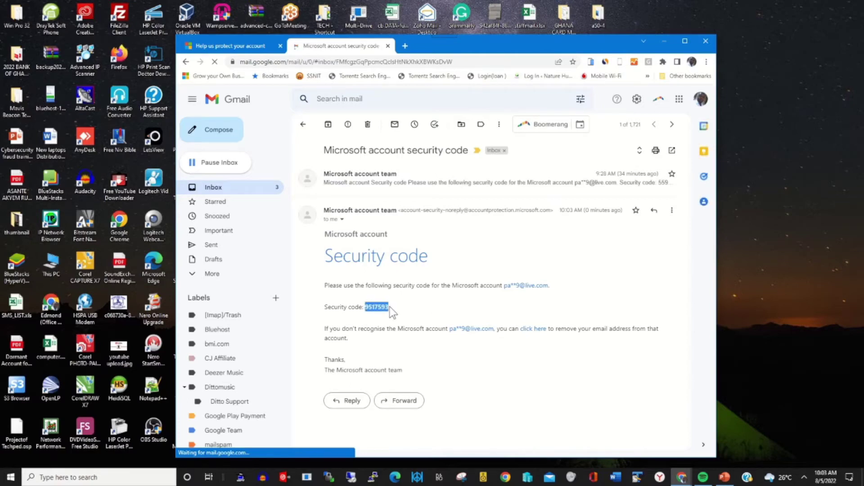
pyautogui.rightClick(386, 309)
pyautogui.click(412, 312)
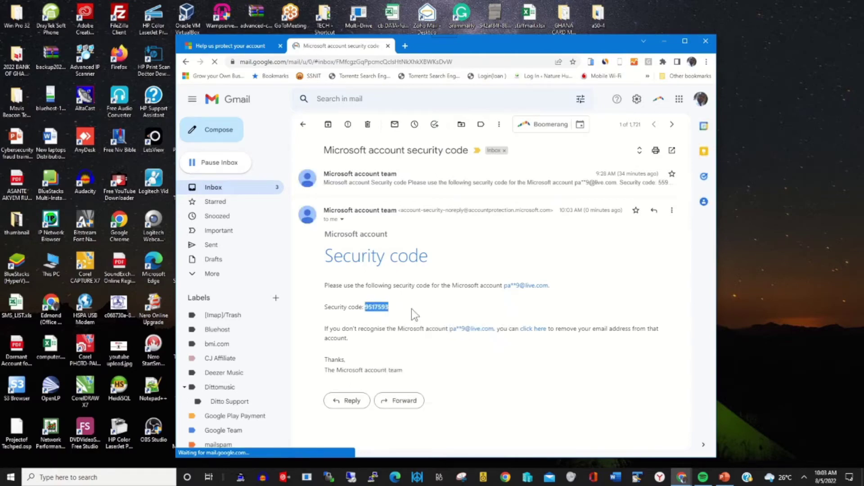
pyautogui.click(383, 309)
pyautogui.moveTo(365, 307); pyautogui.dragTo(390, 307)
pyautogui.rightClick(383, 307)
pyautogui.click(405, 310)
# Paste the copied code on the Microsoft tab, verify it, and stay signed in
pyautogui.click(231, 46)
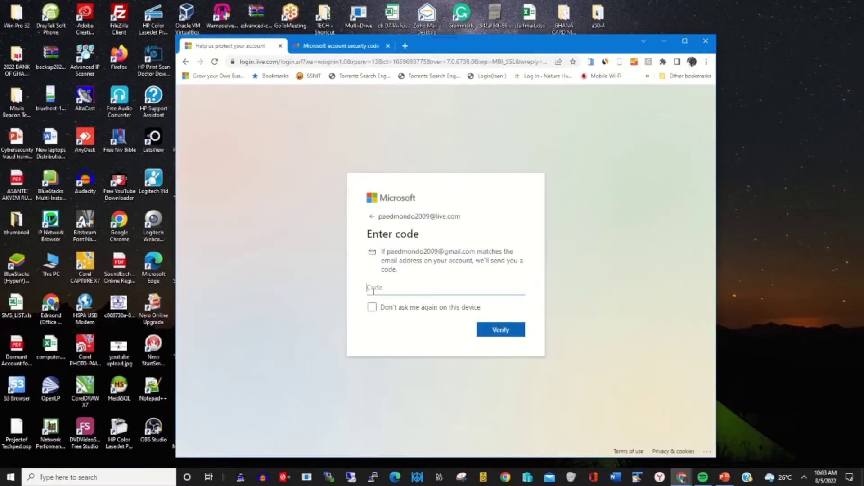
pyautogui.hotkey('ctrl', 'v')
pyautogui.click(513, 331)
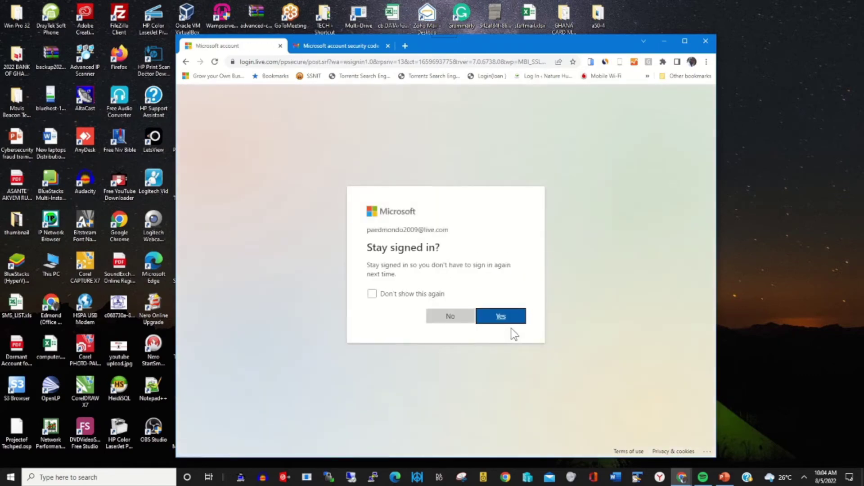
pyautogui.click(498, 318)
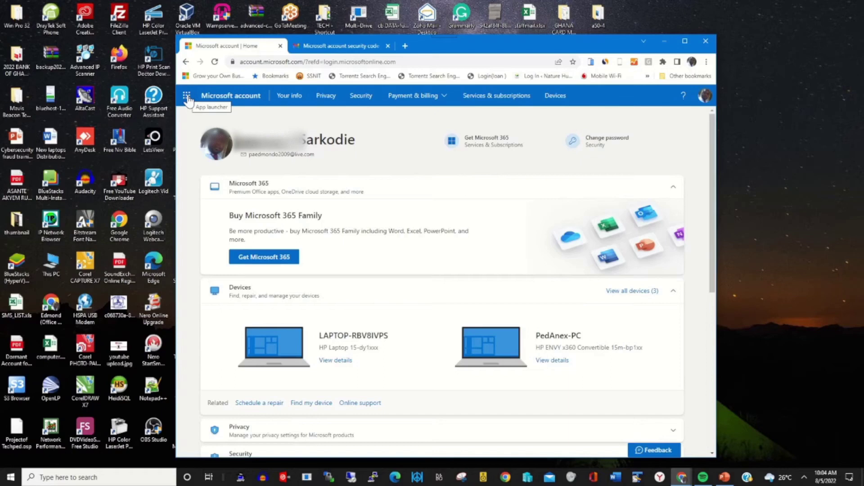
# Launch OneDrive from the Microsoft 365 app launcher
pyautogui.click(187, 97)
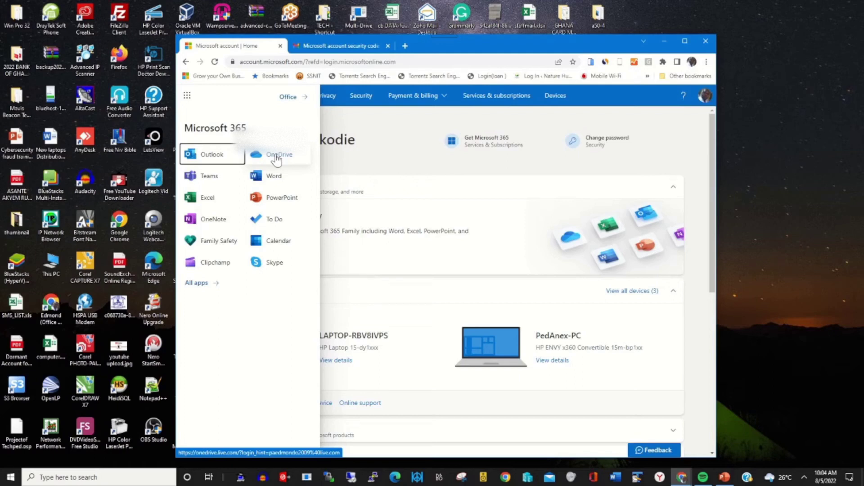
pyautogui.click(276, 159)
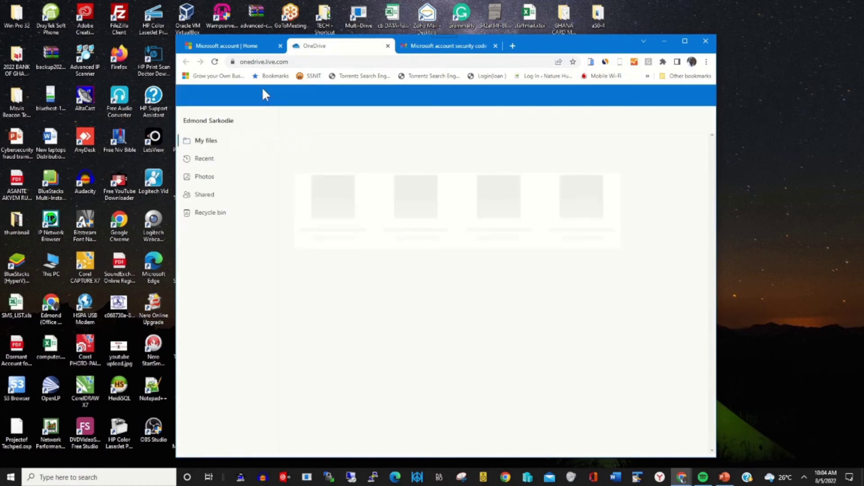
# Launch Outlook mail from the Microsoft account tab's app launcher
pyautogui.click(249, 48)
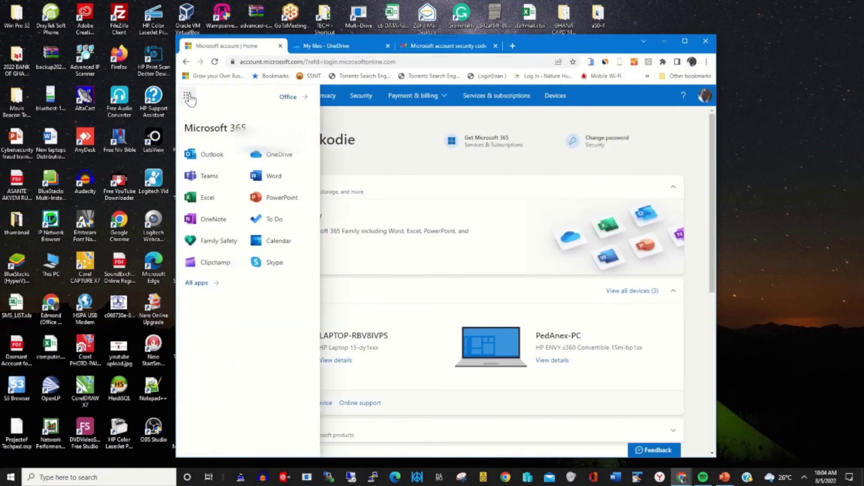
pyautogui.click(205, 156)
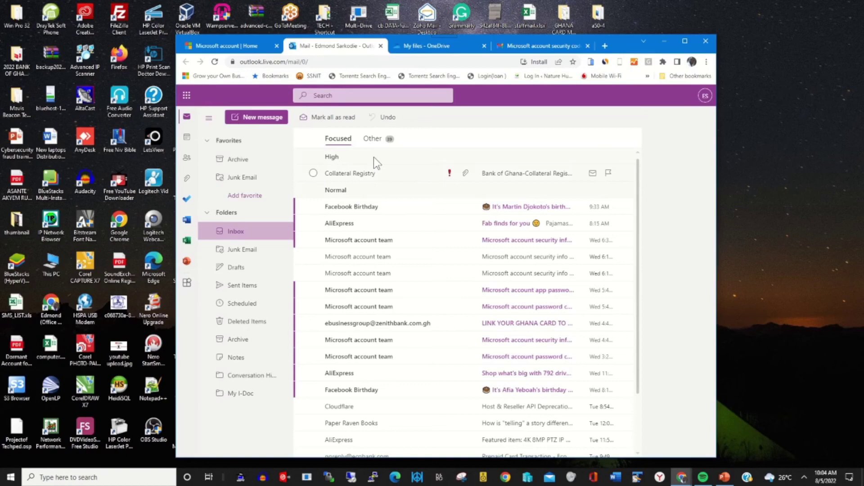
pyautogui.click(236, 46)
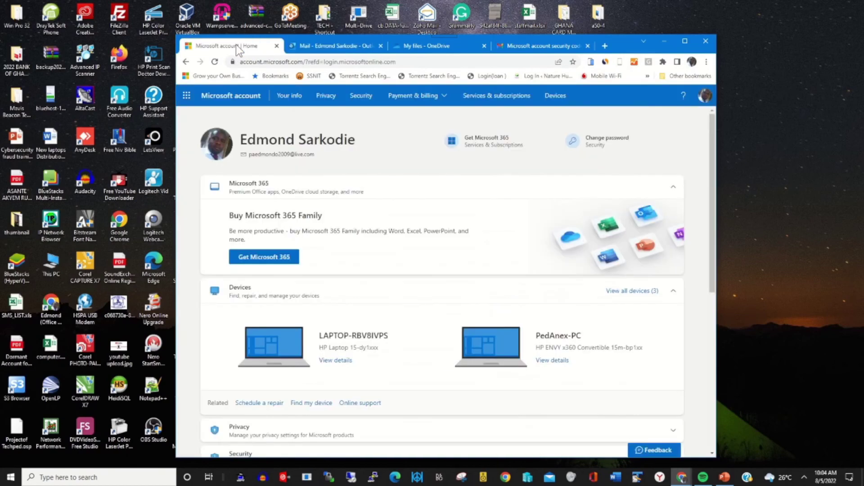